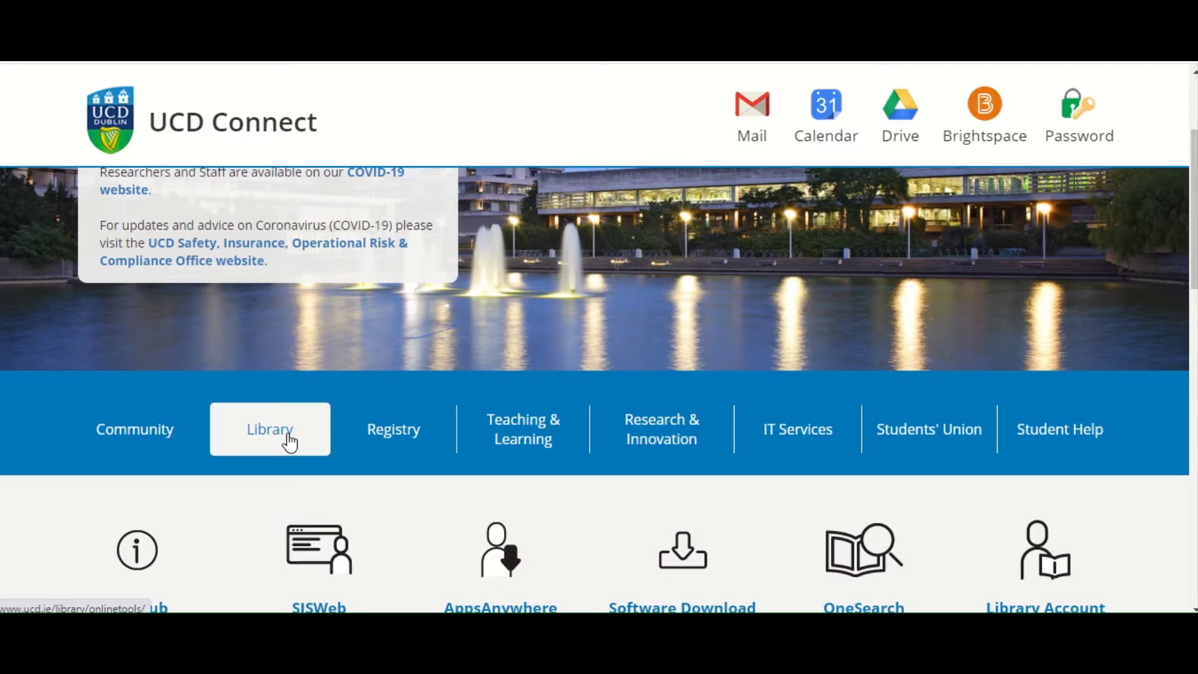
Step: Open the UCD Library online tools page and go to its Databases search
click(288, 441)
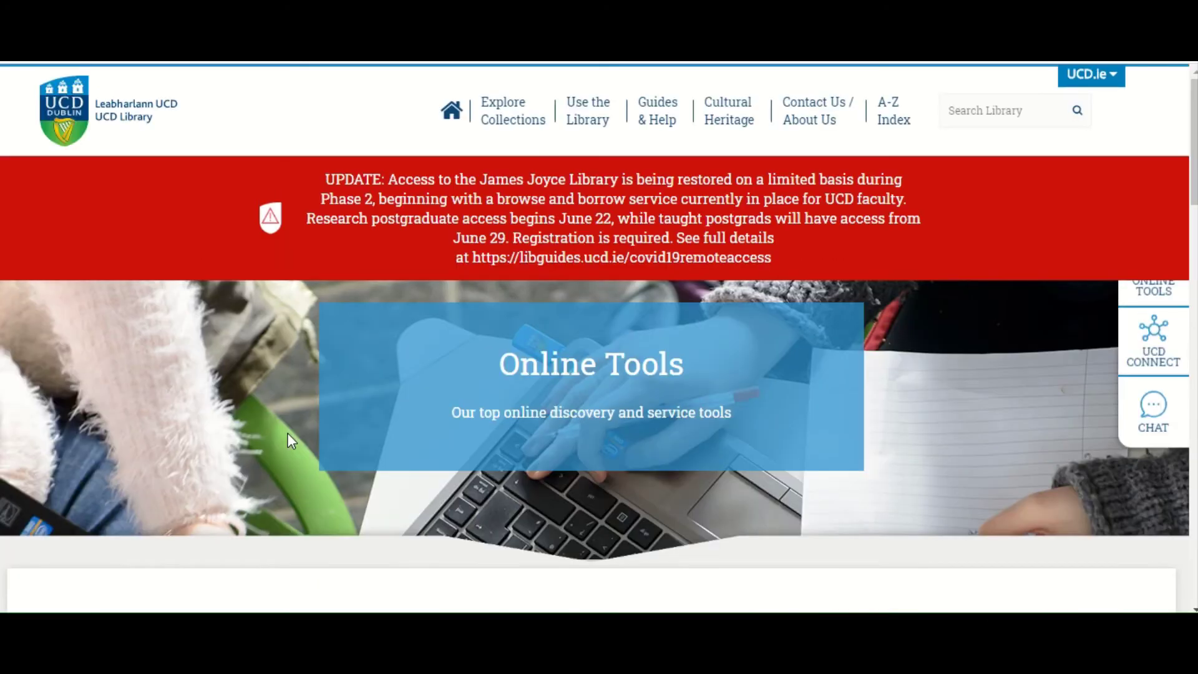
scroll(291, 440, down, 5)
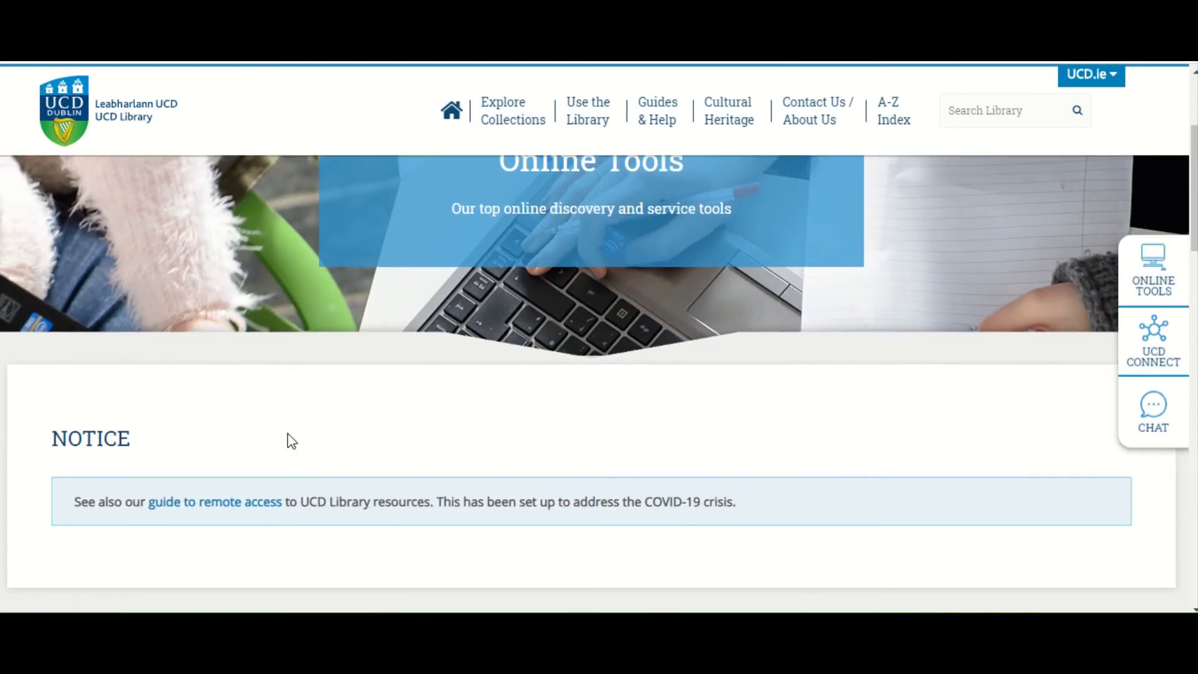
scroll(292, 441, down, 2)
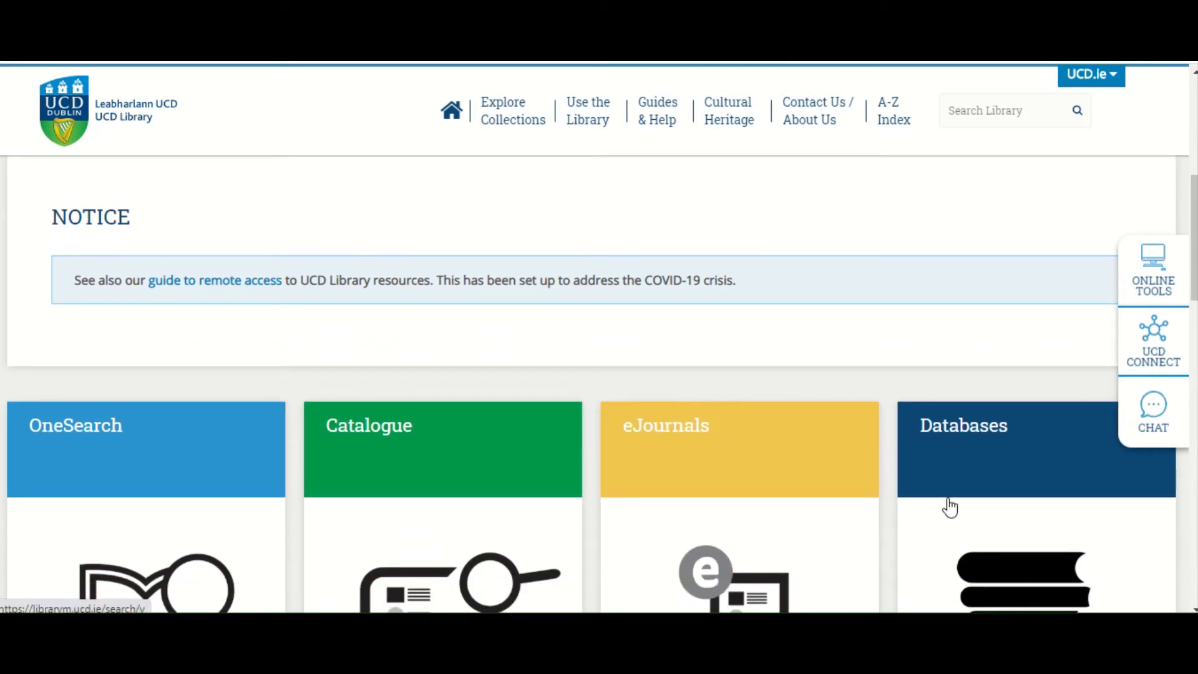
click(980, 465)
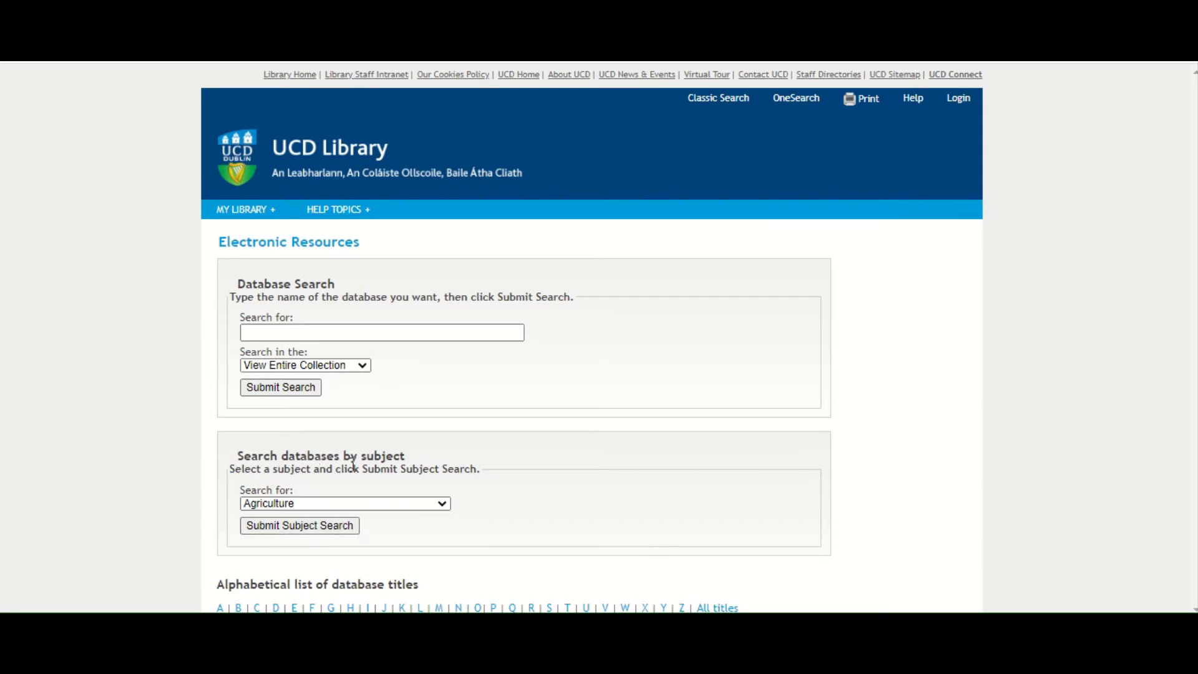
Step: Search the databases by the subject English and Drama and browse the listed resources
click(280, 506)
scroll(279, 489, down, 1)
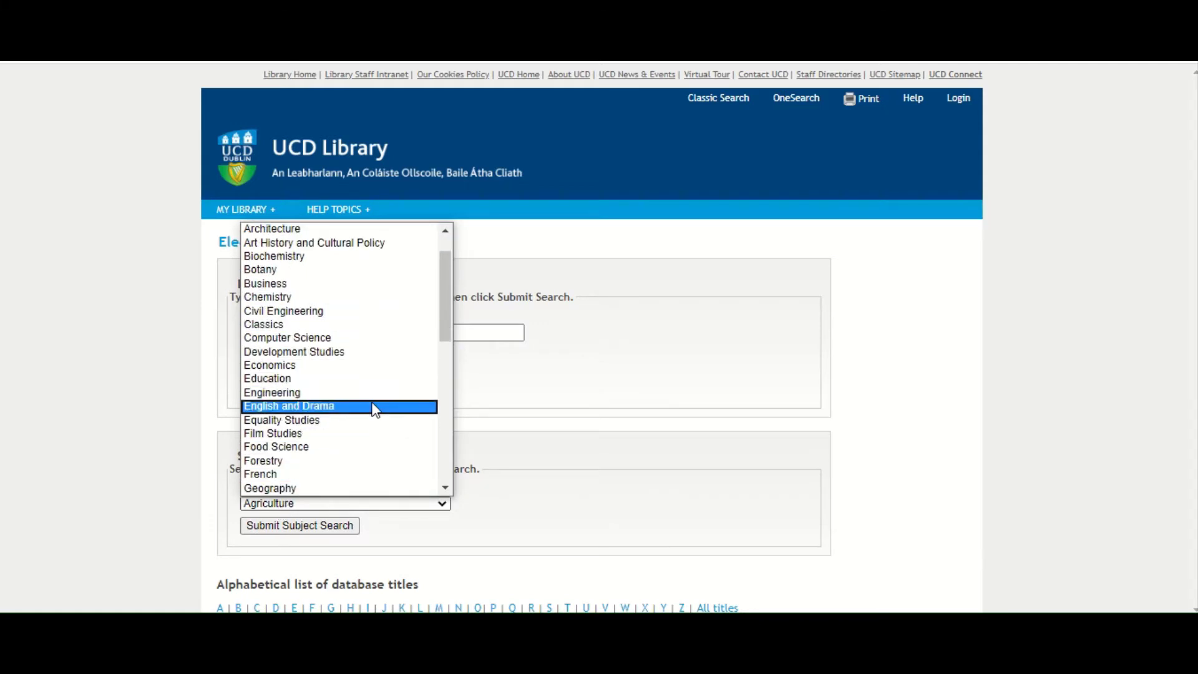
click(310, 406)
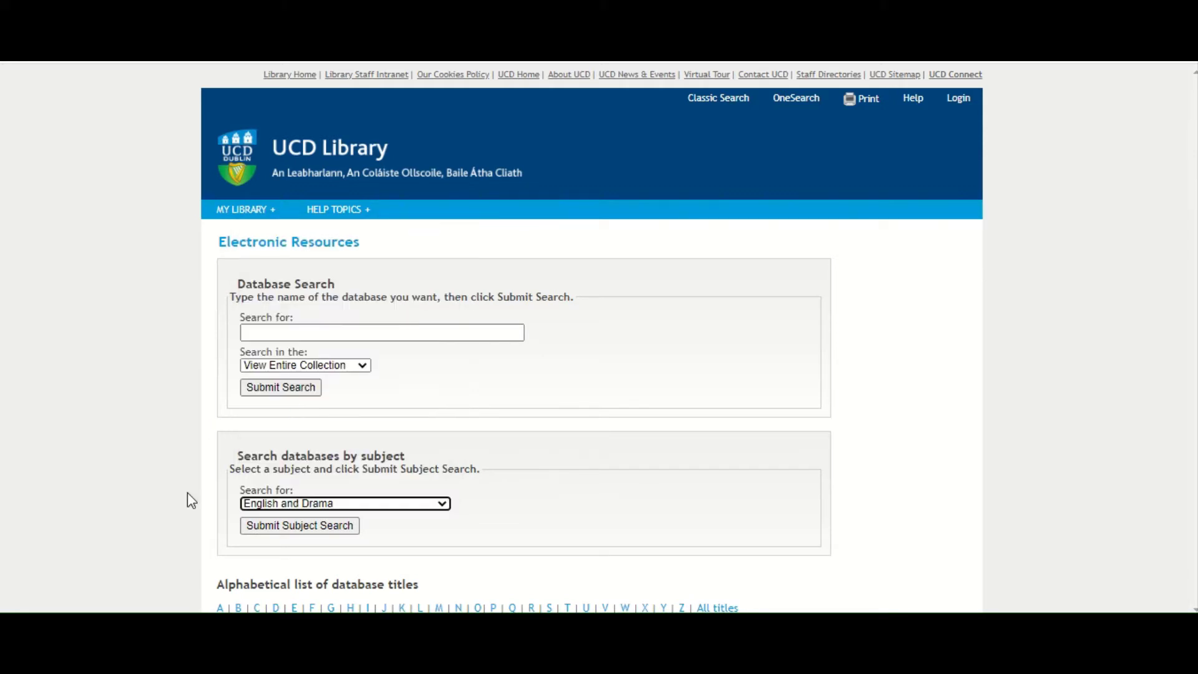
click(271, 530)
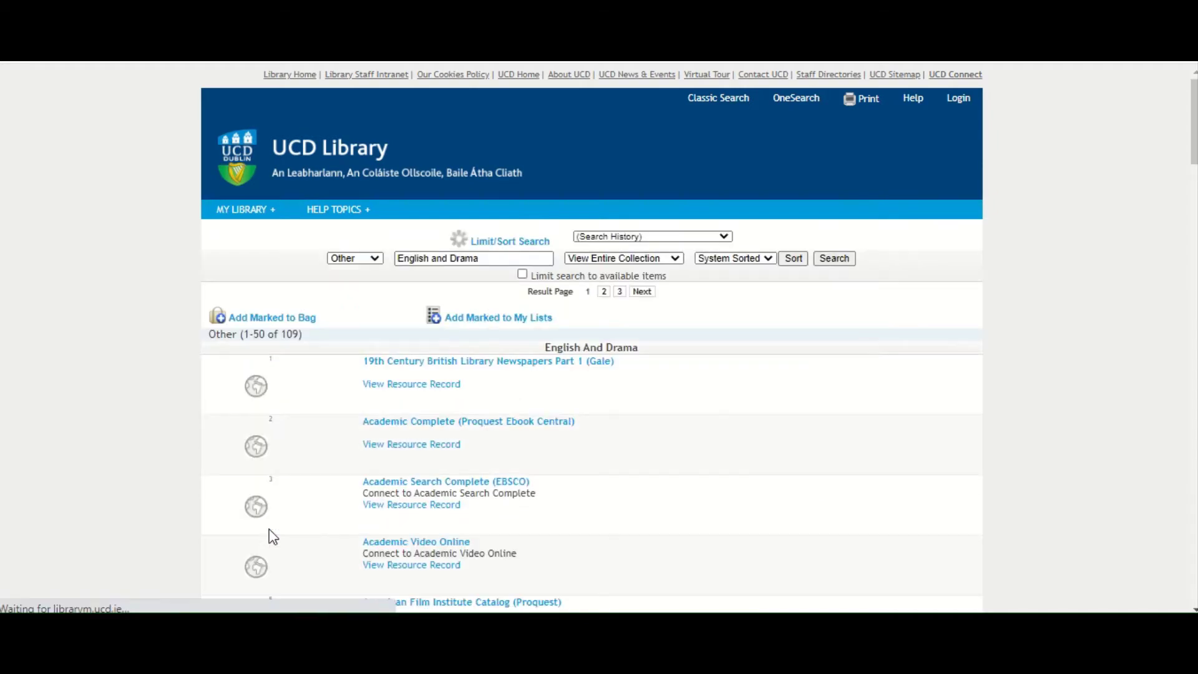
scroll(125, 481, down, 7)
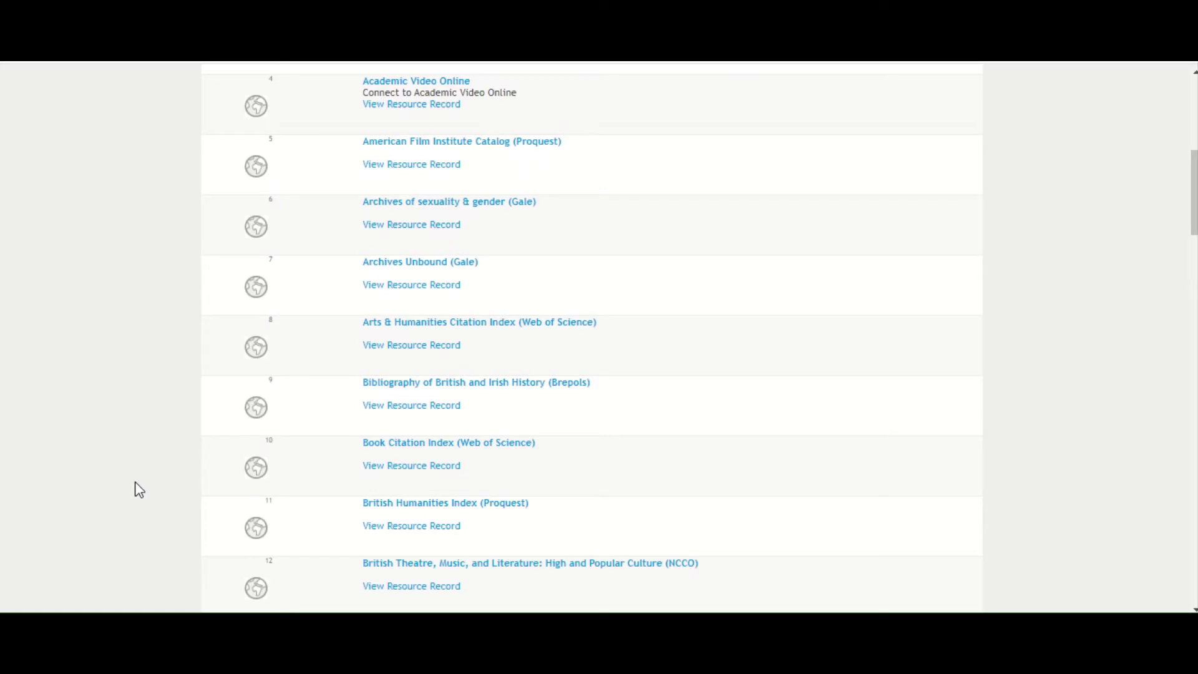
scroll(138, 490, up, 5)
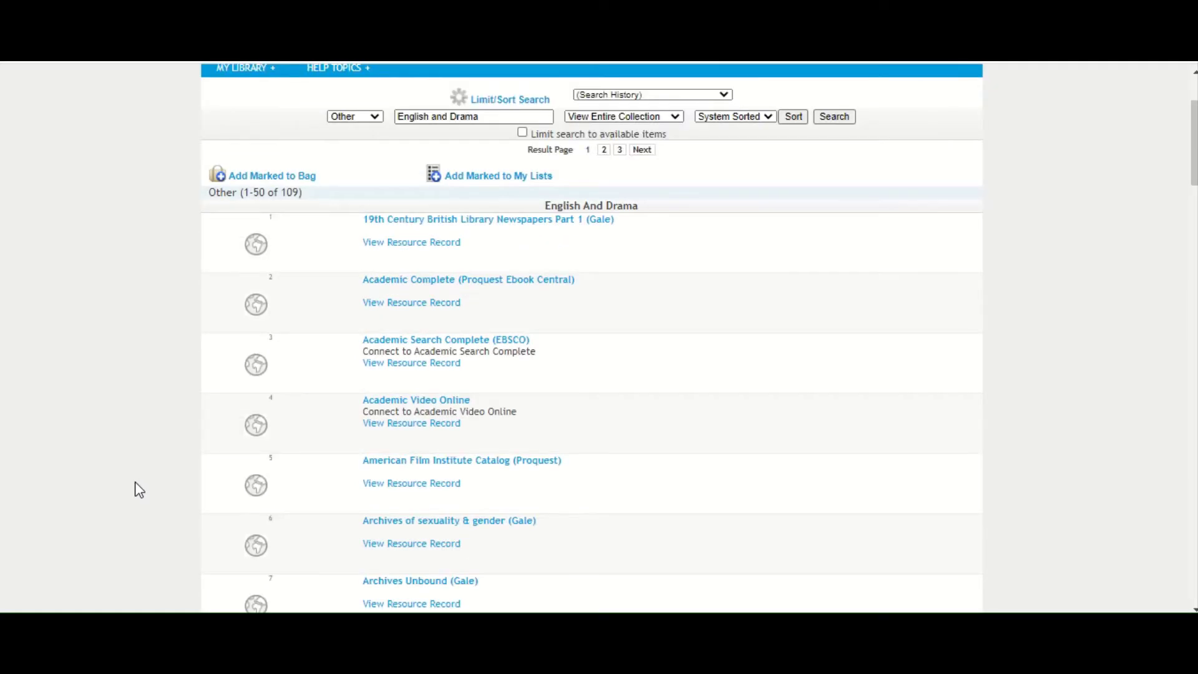
scroll(138, 490, up, 3)
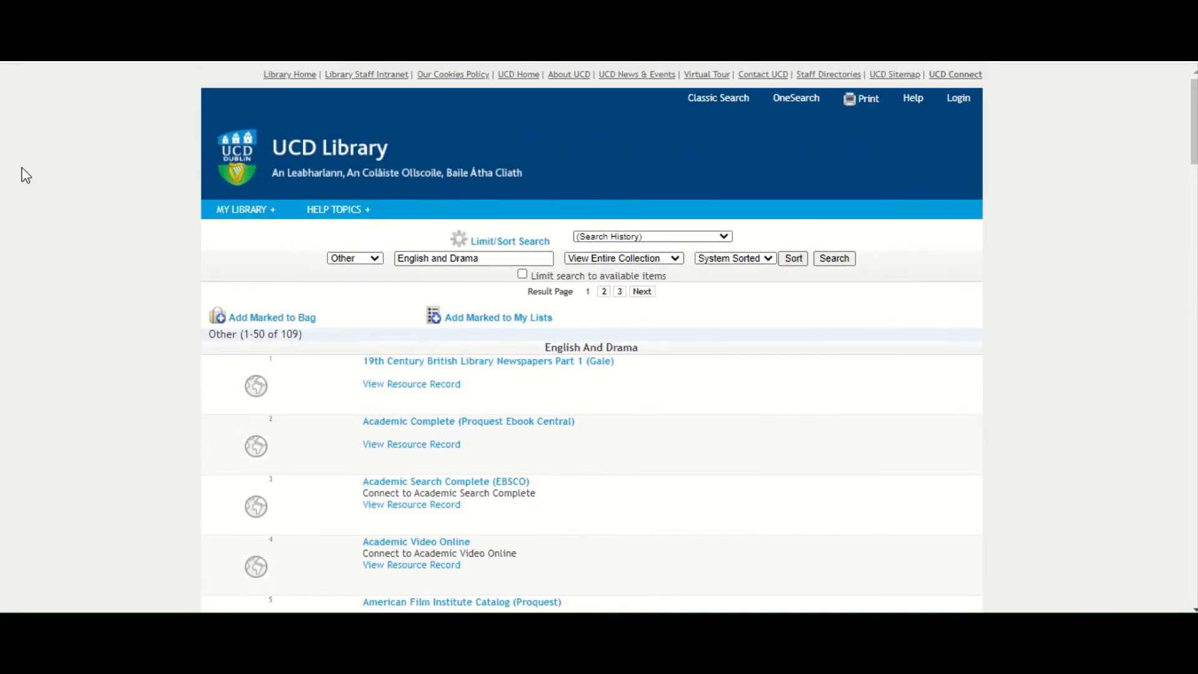
Step: Return to the Electronic Resources page and search for the database named jstor in the entire collection
key(alt+Left)
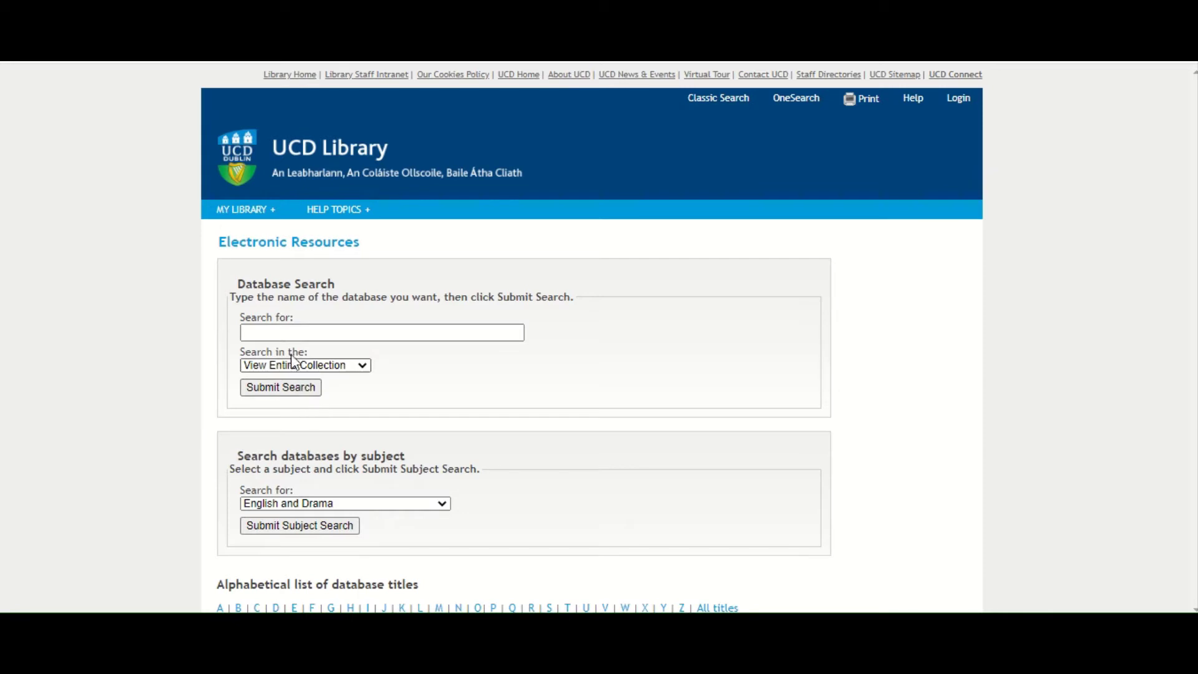
click(293, 332)
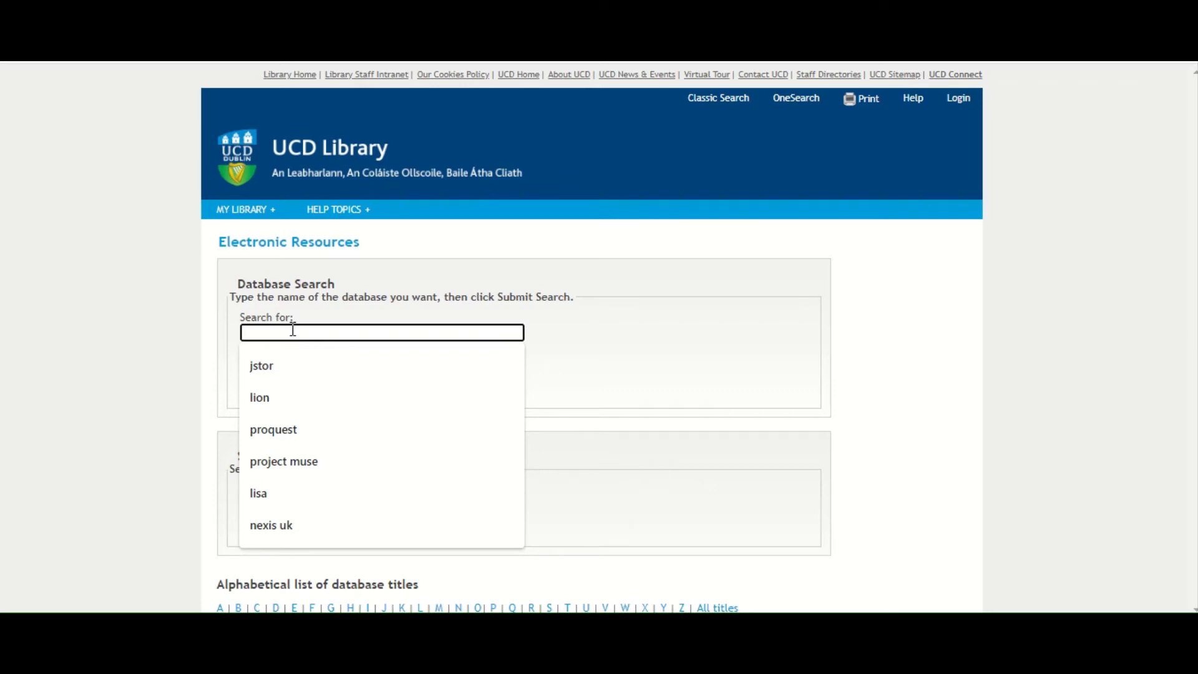
text(jstor)
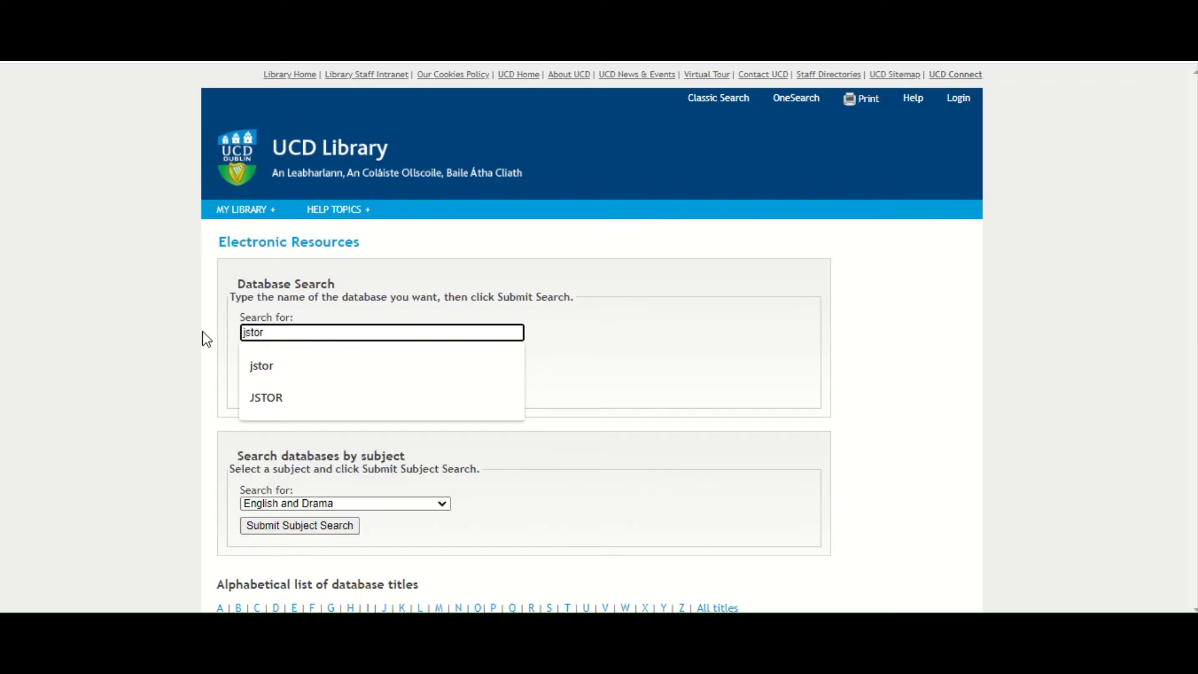
click(137, 351)
click(274, 388)
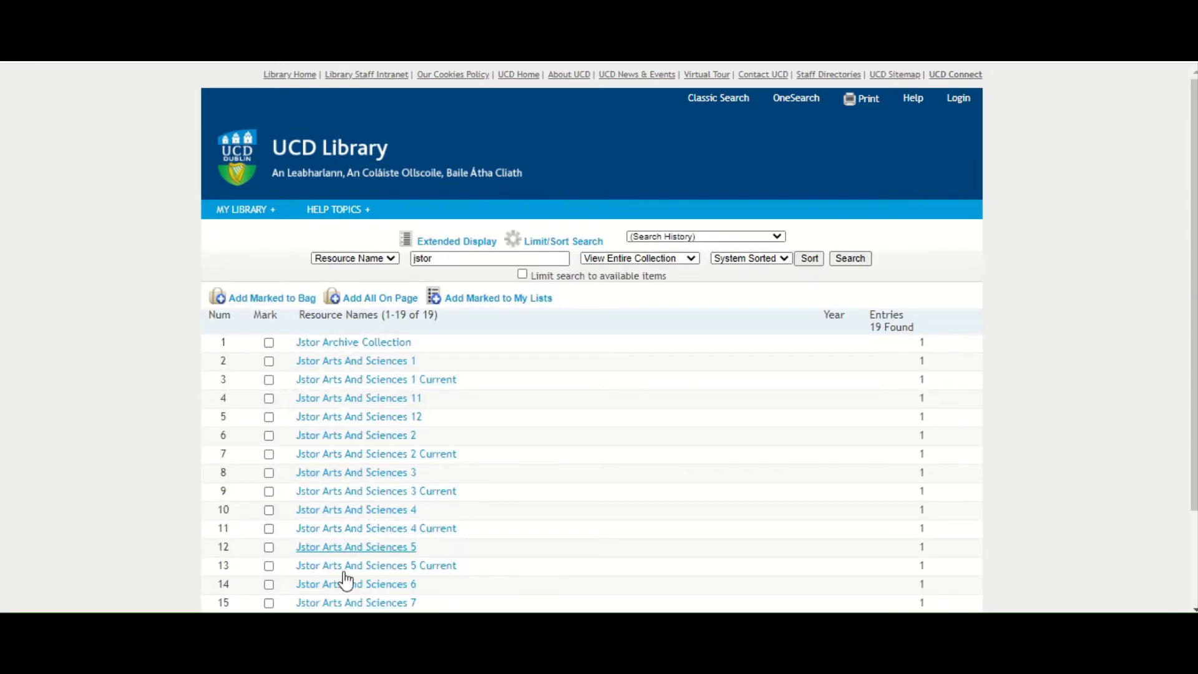
Step: Open the JSTOR Archive Collection through its resource record and go to JSTOR's Advanced Search
click(360, 347)
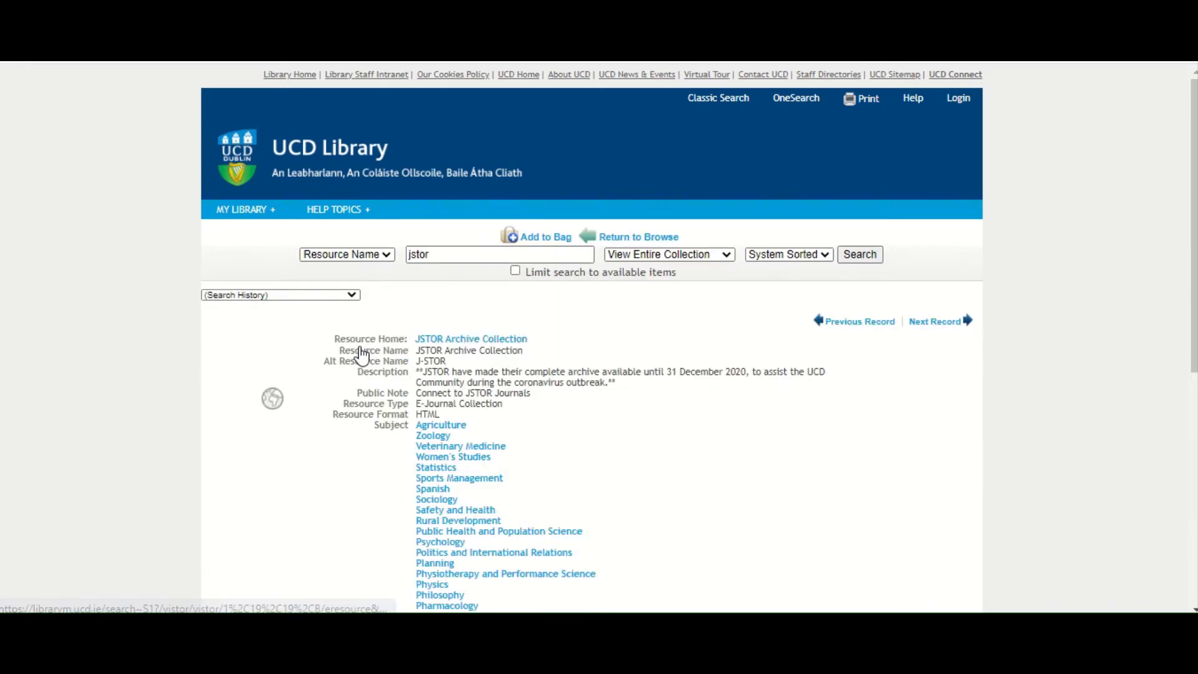
click(479, 340)
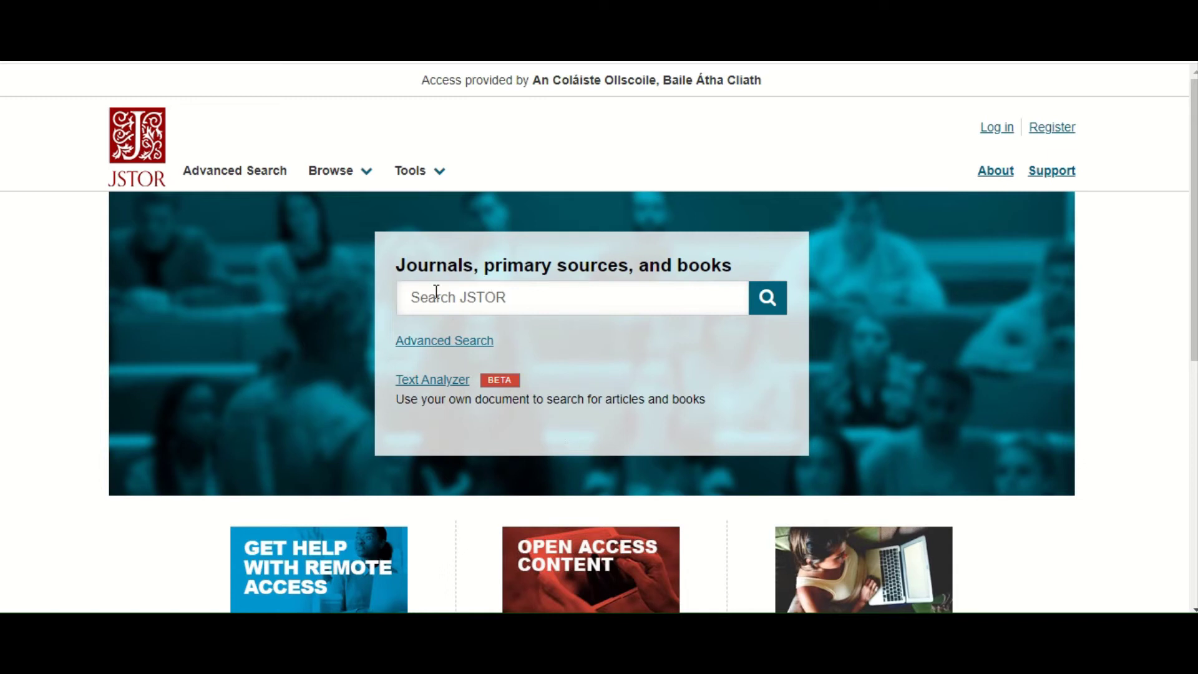
click(436, 350)
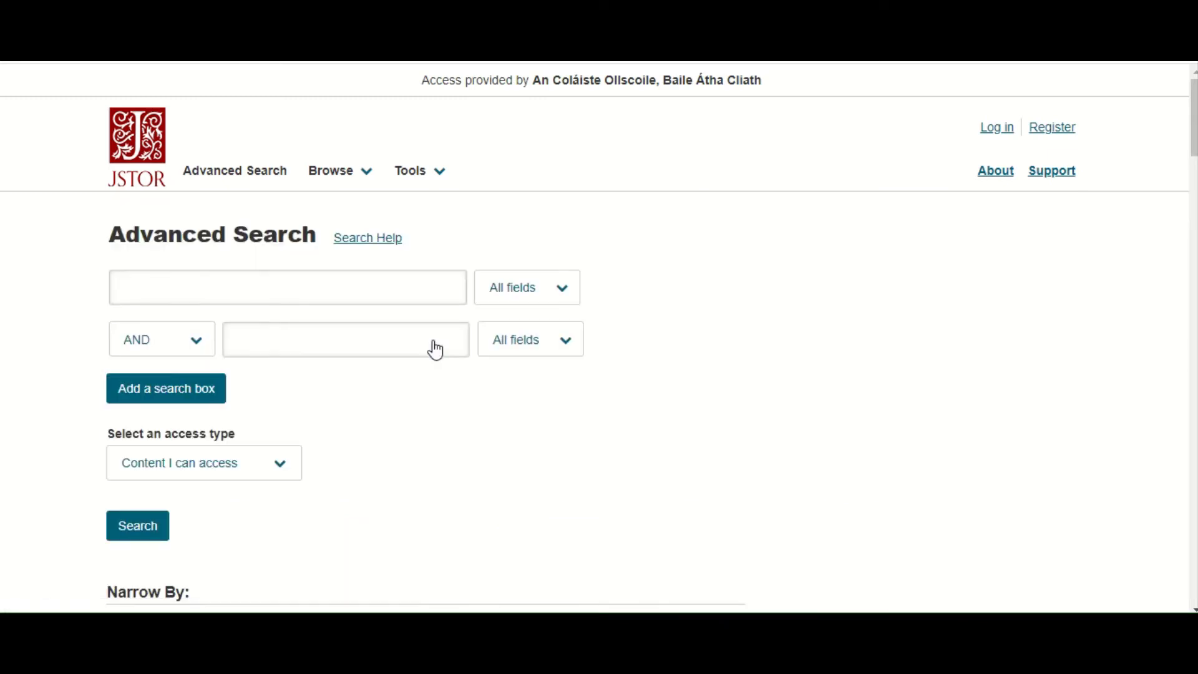
Step: Enter "seamus heaney" as the first advanced search term
click(393, 290)
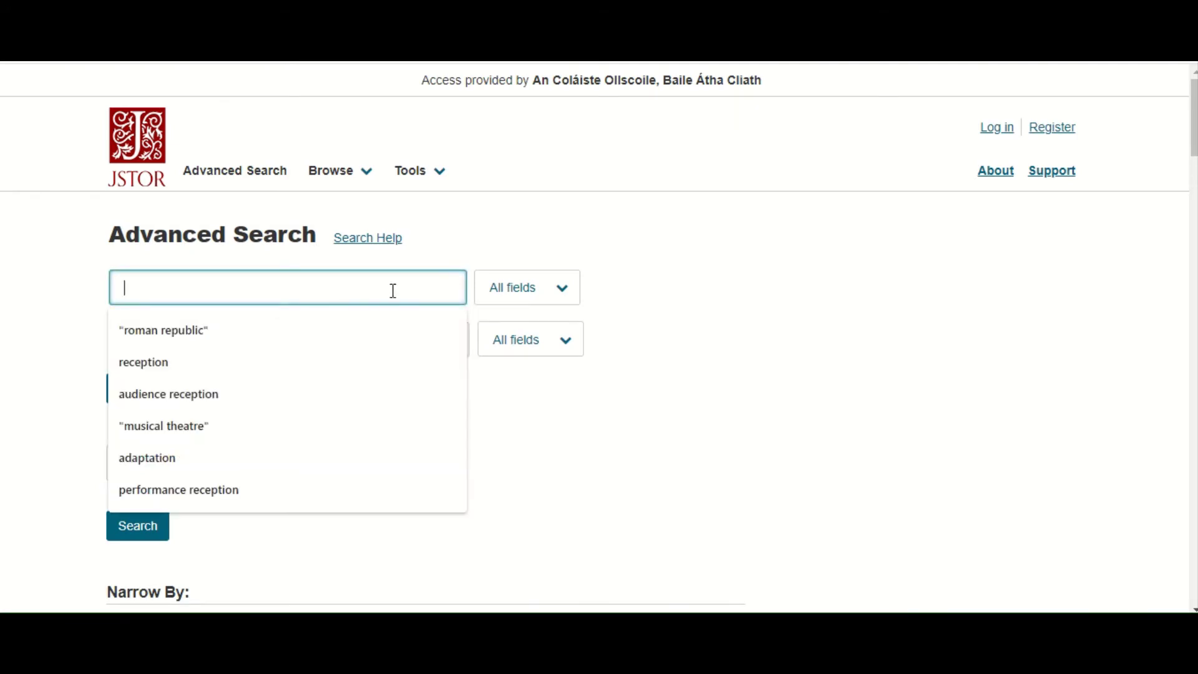
text(seamu)
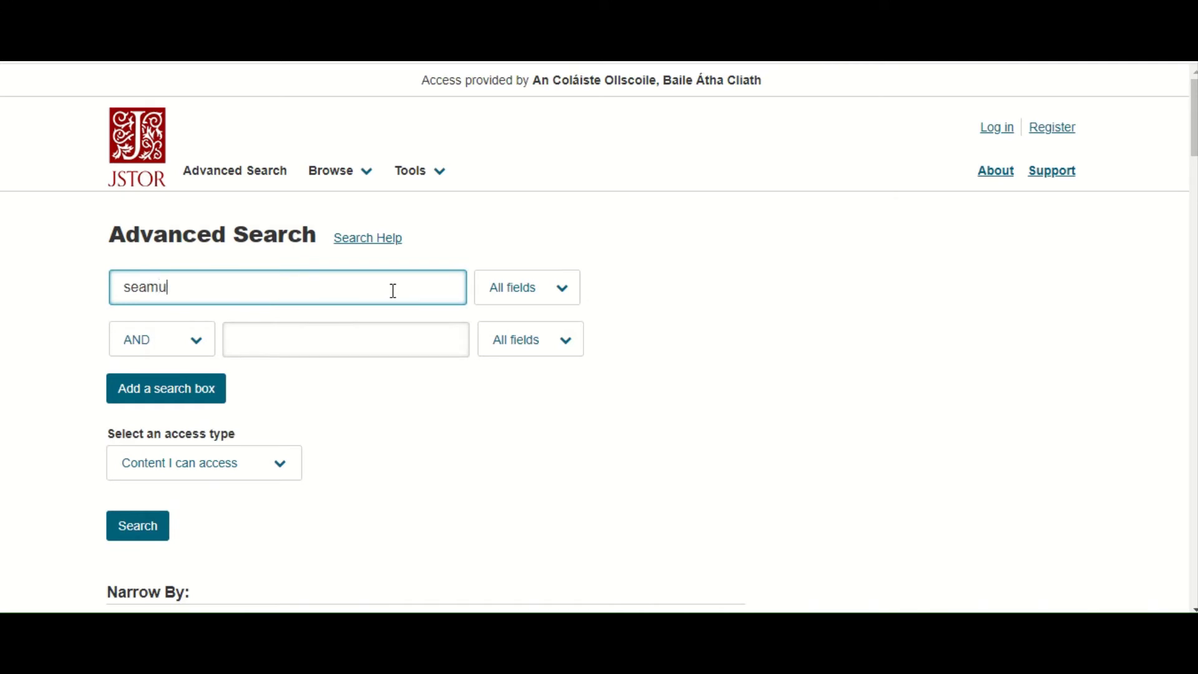
text(s heaney)
click(653, 294)
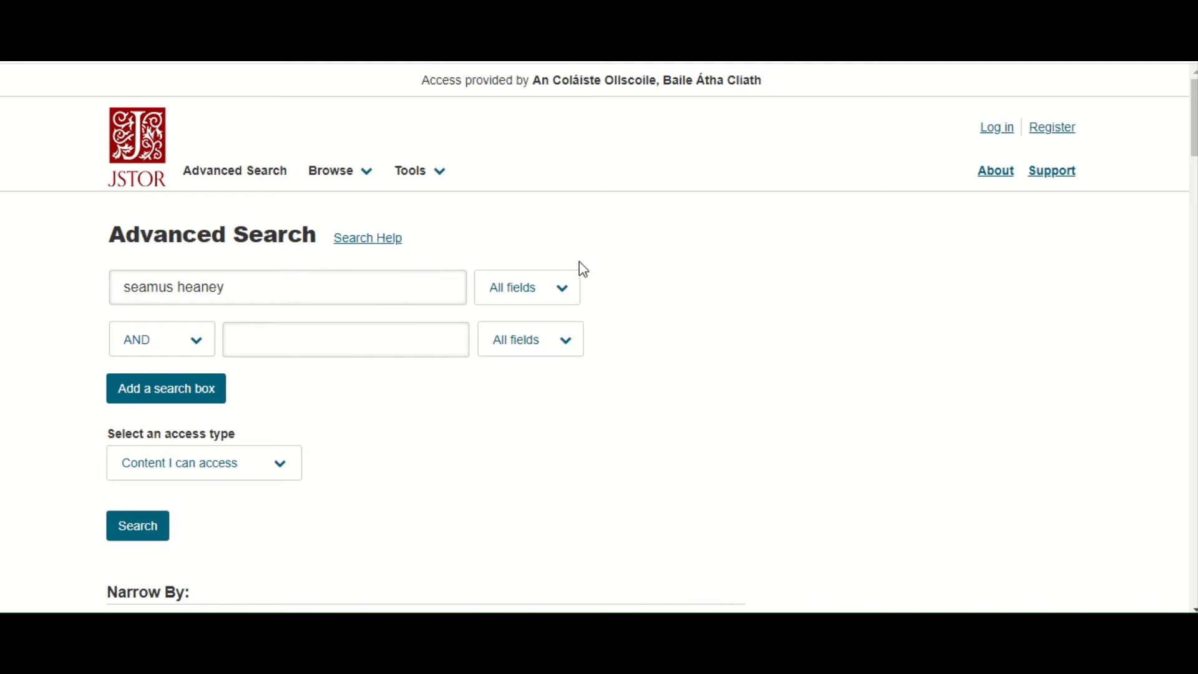
Step: Review the field options for the first search term, keep All fields and run the search
click(533, 298)
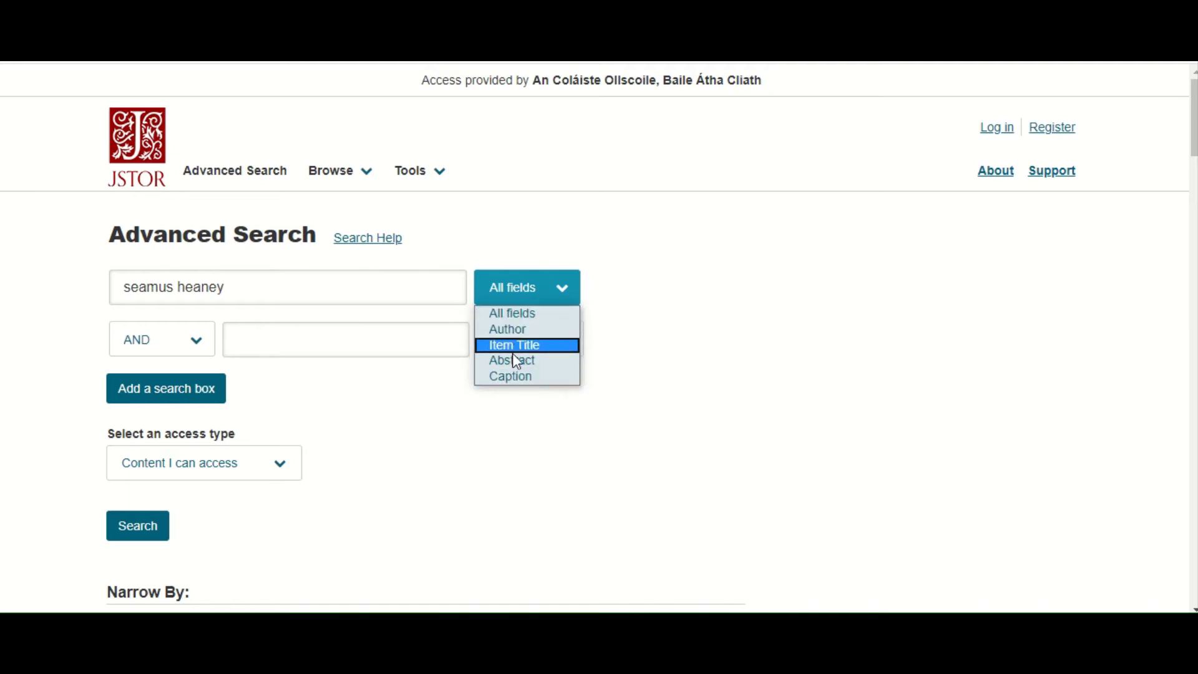
click(516, 298)
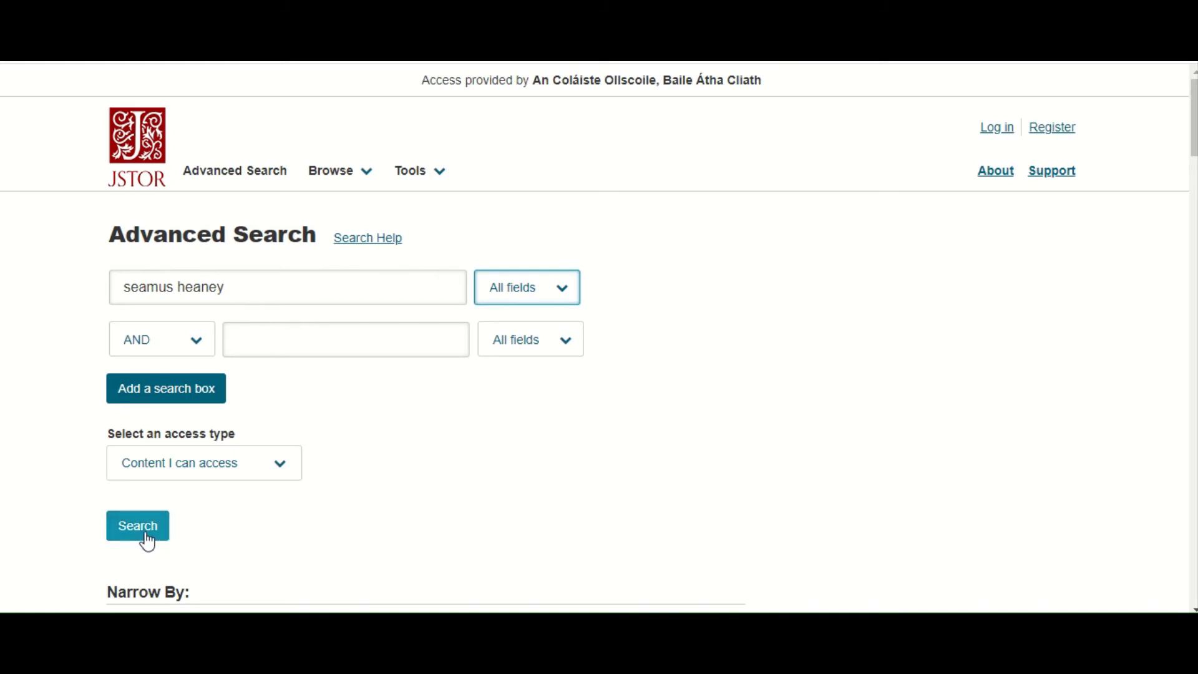
click(499, 290)
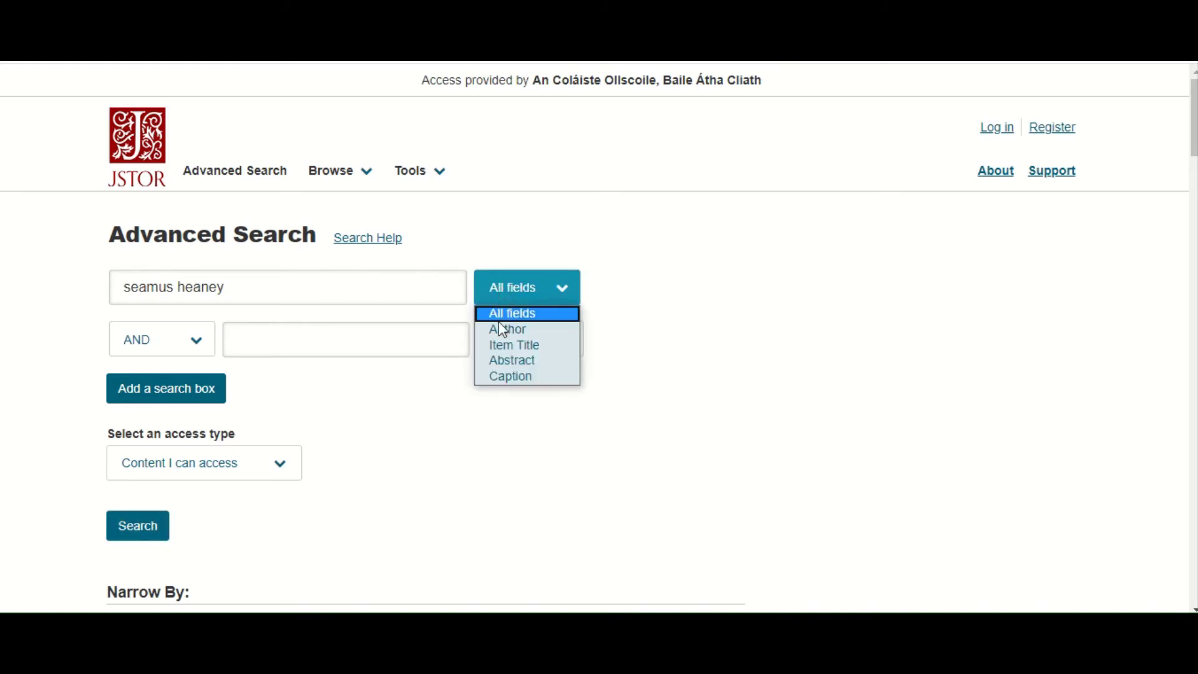
click(473, 477)
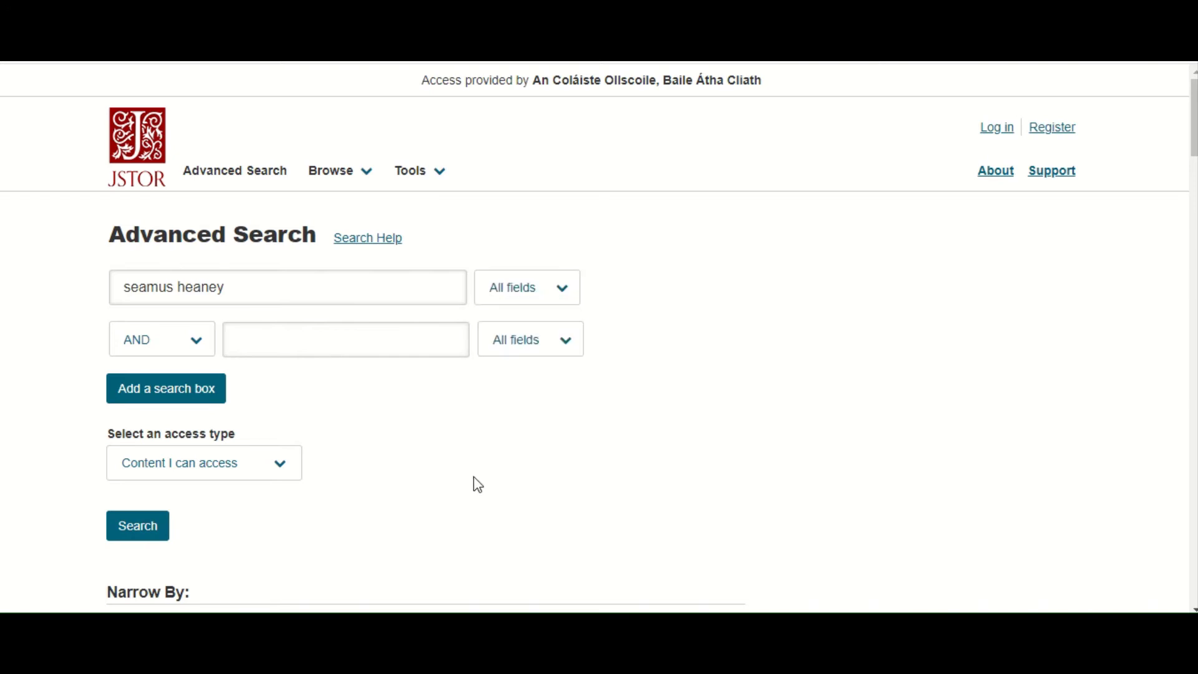
click(136, 534)
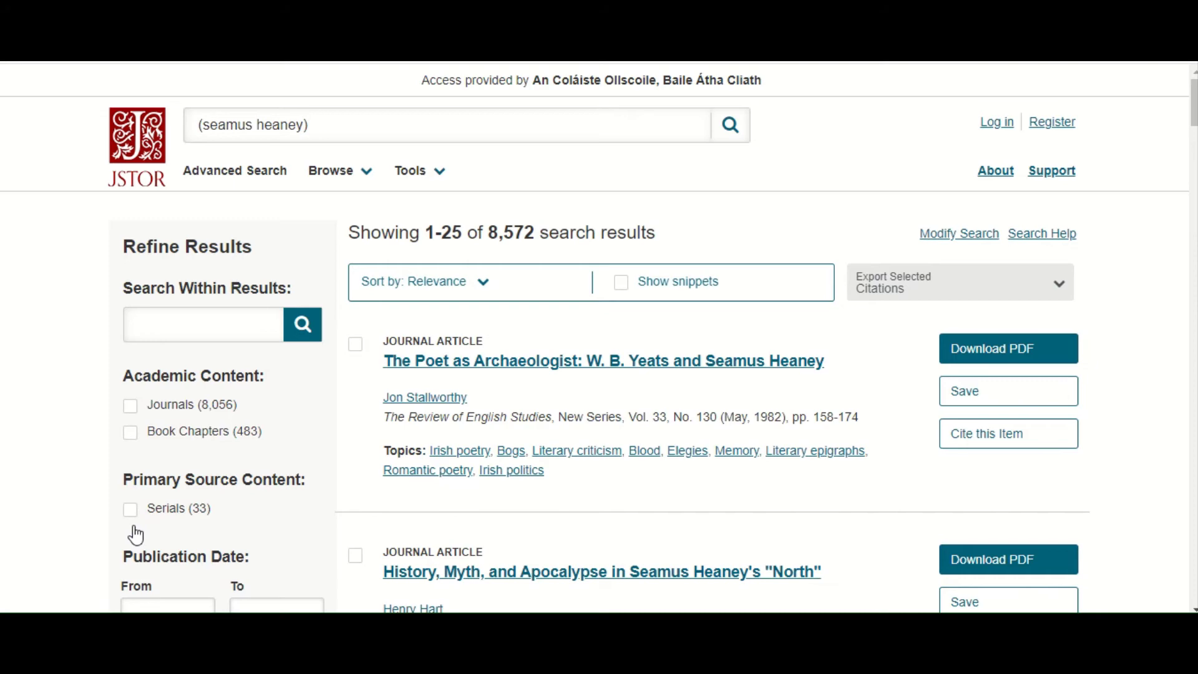
Step: View the article "Seamus Heaney's Search for the True North" from the search results and return to the results list
scroll(136, 535, down, 5)
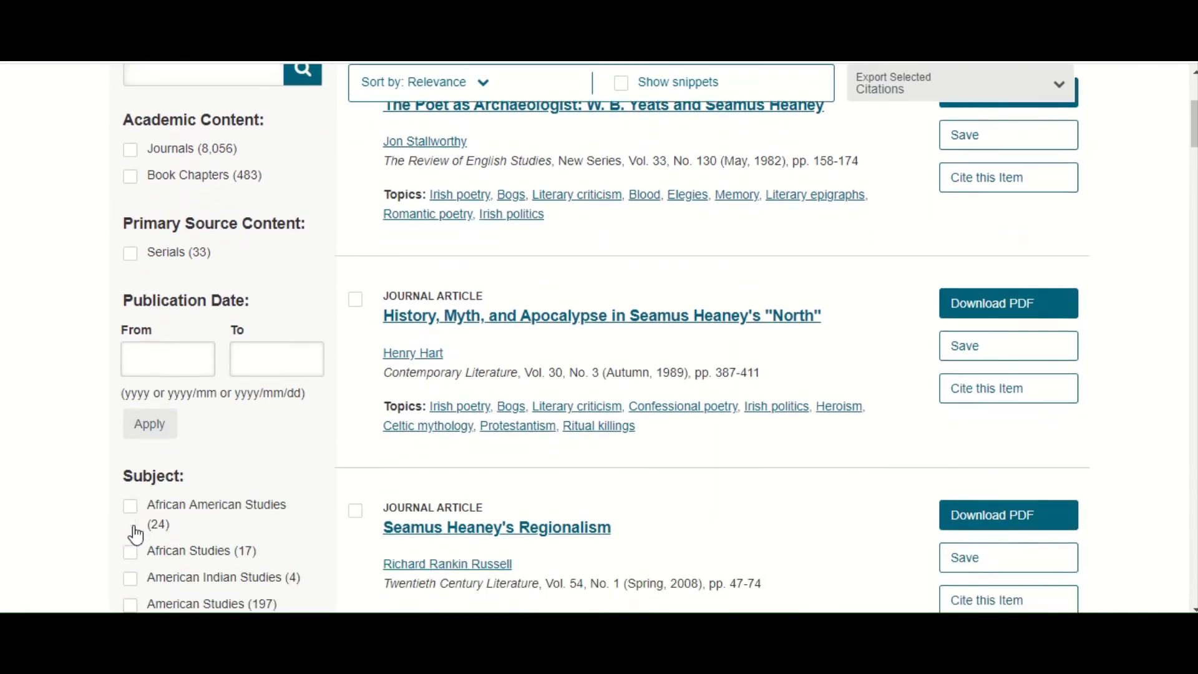
scroll(136, 535, down, 4)
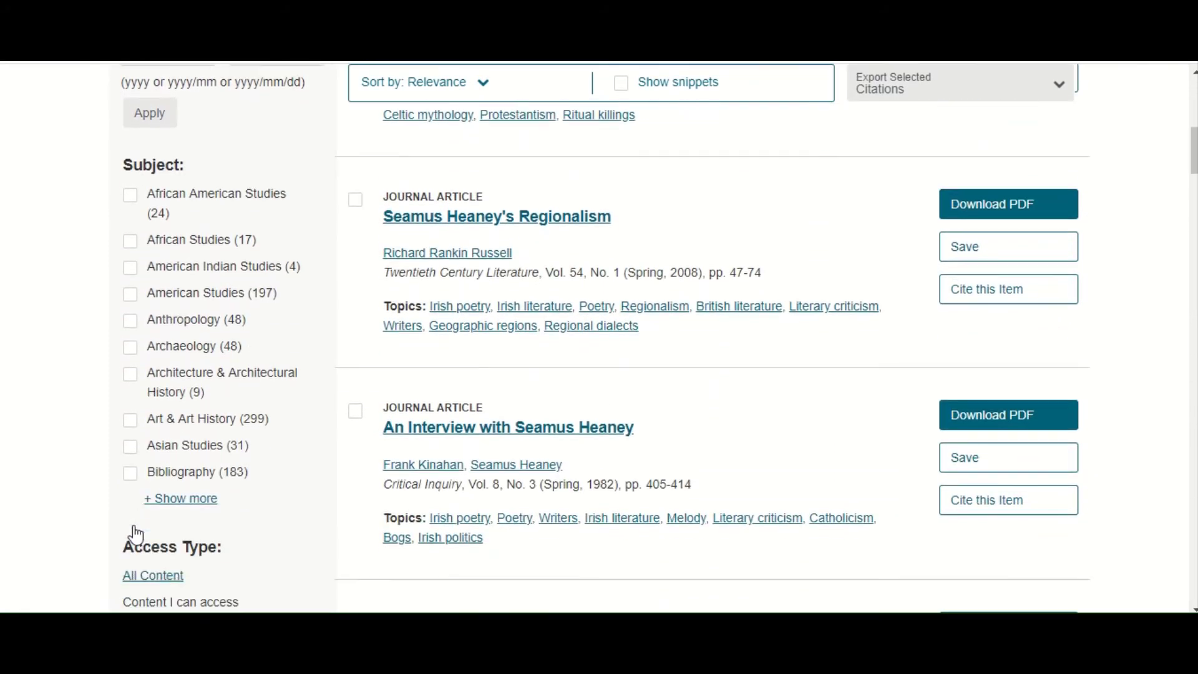
scroll(136, 535, down, 1)
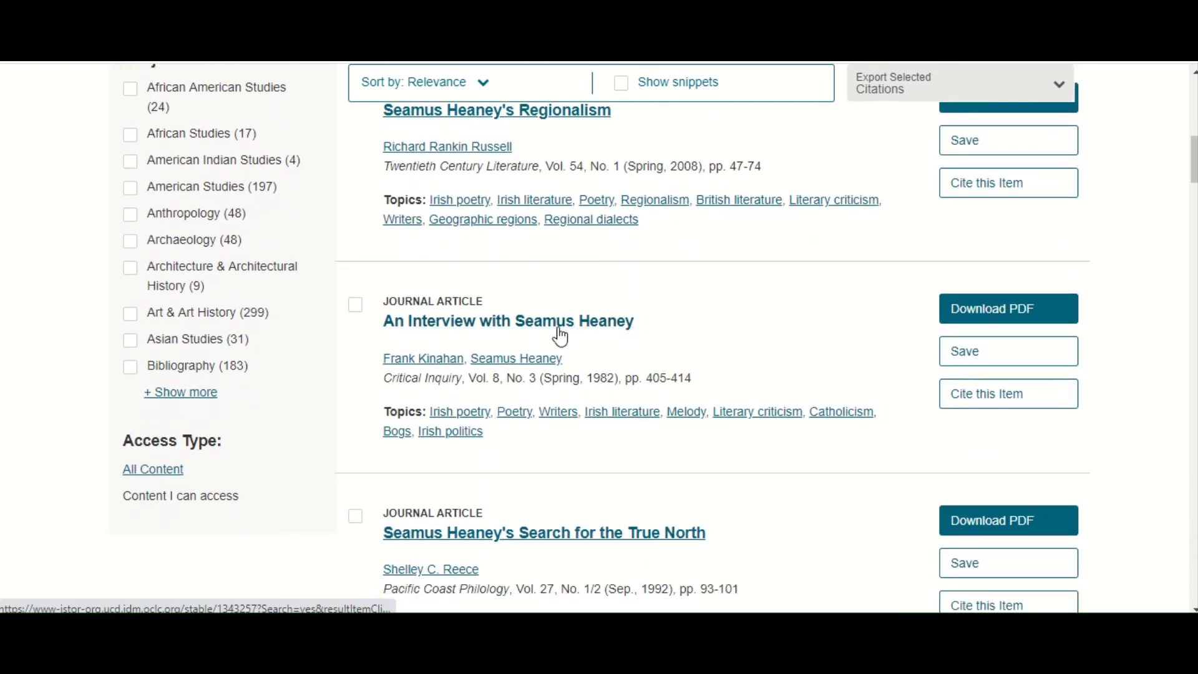
click(571, 546)
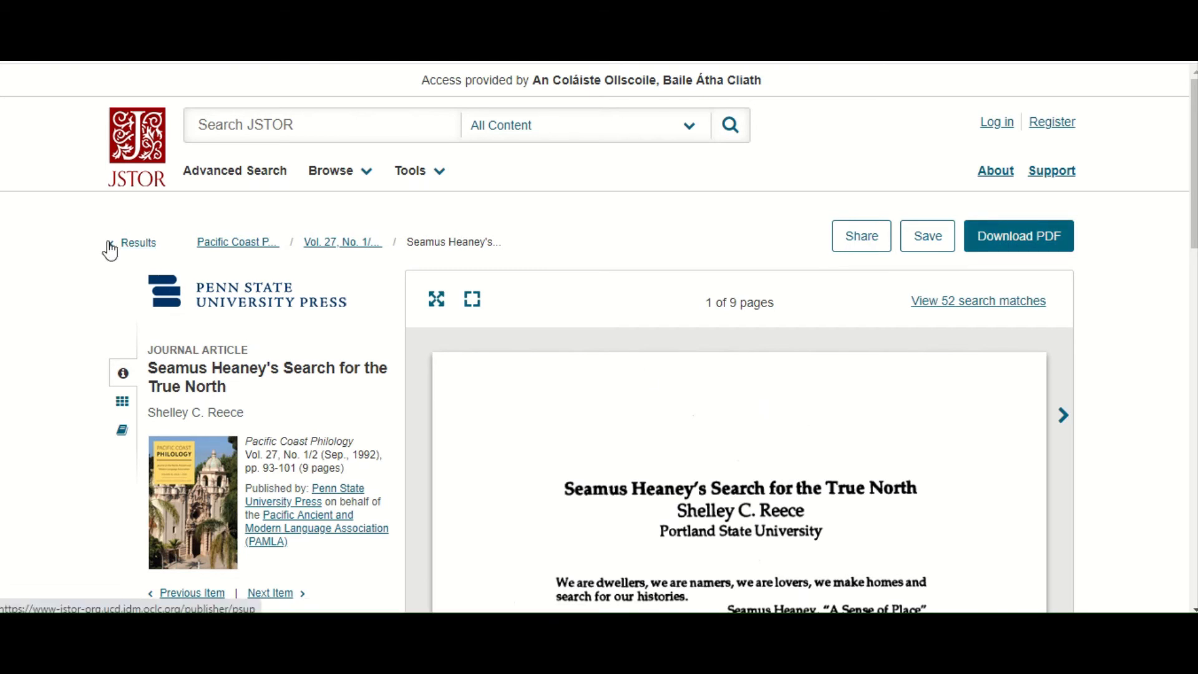
click(129, 247)
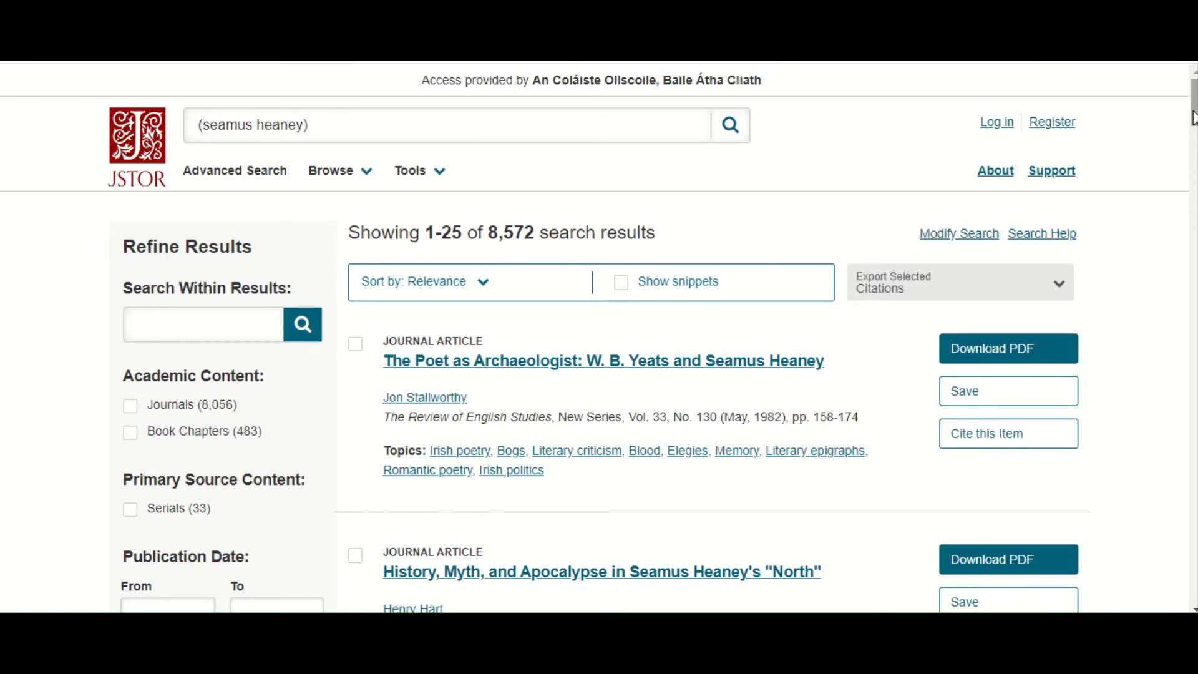
Step: Limit the search results to publication dates from 2010 to 2020
drag(1193, 119, 1192, 143)
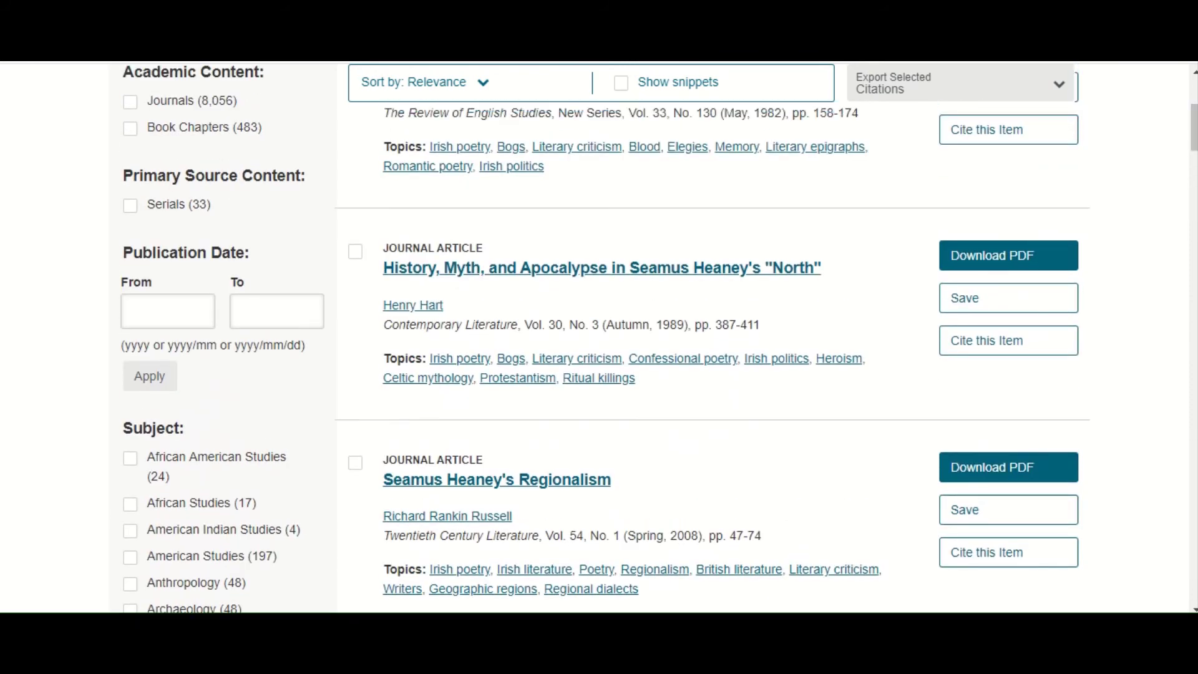
click(170, 309)
text(2010)
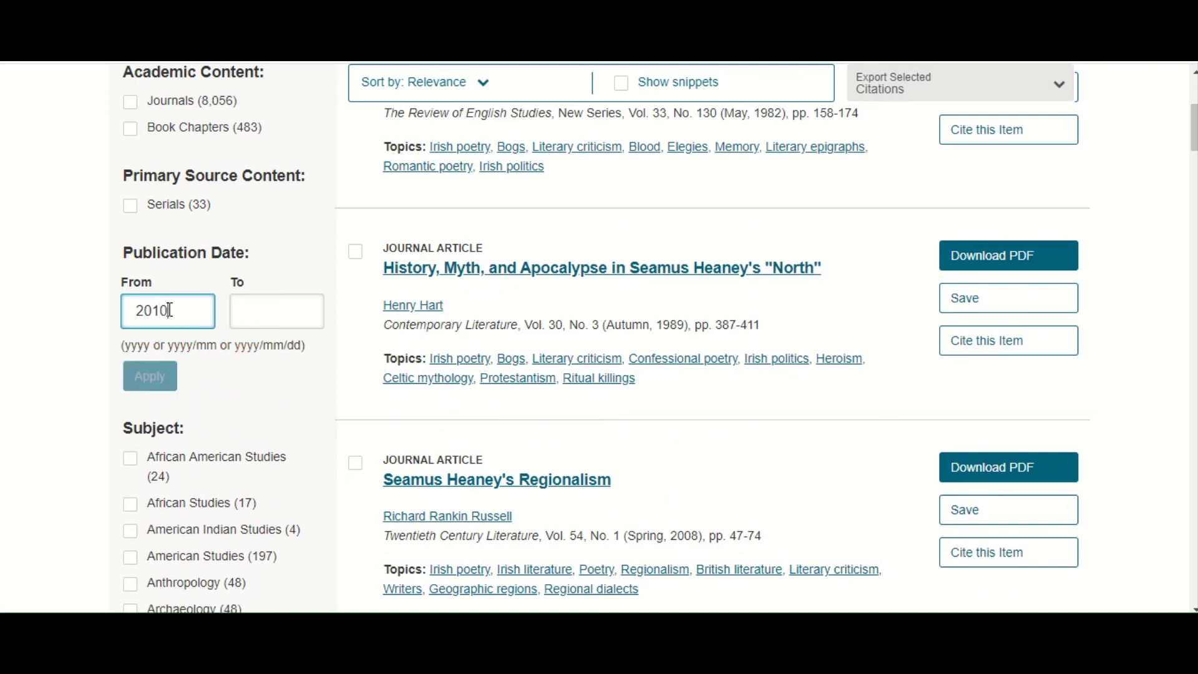
click(275, 313)
text(2)
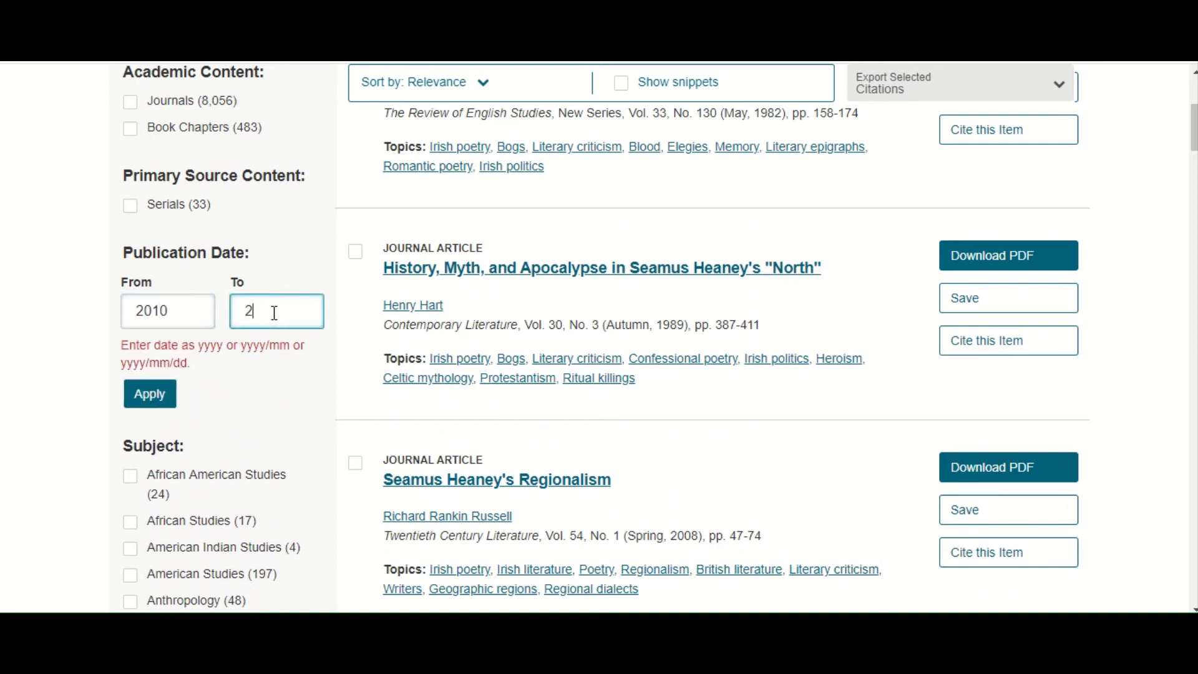
text(020)
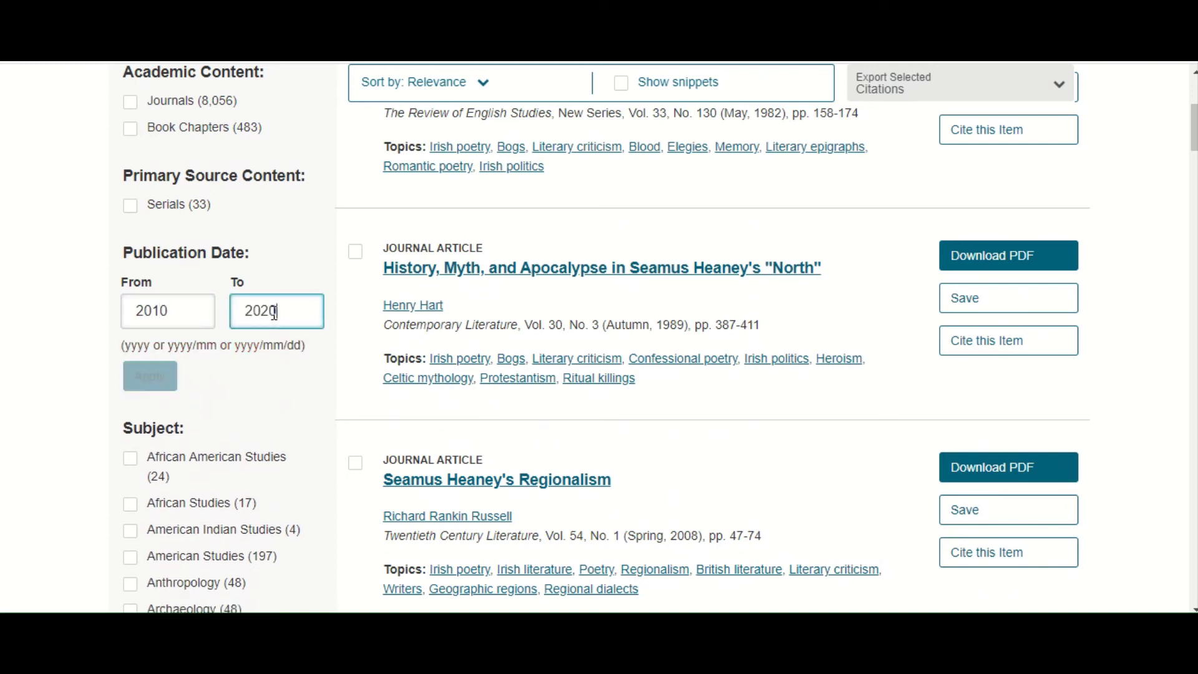
click(159, 378)
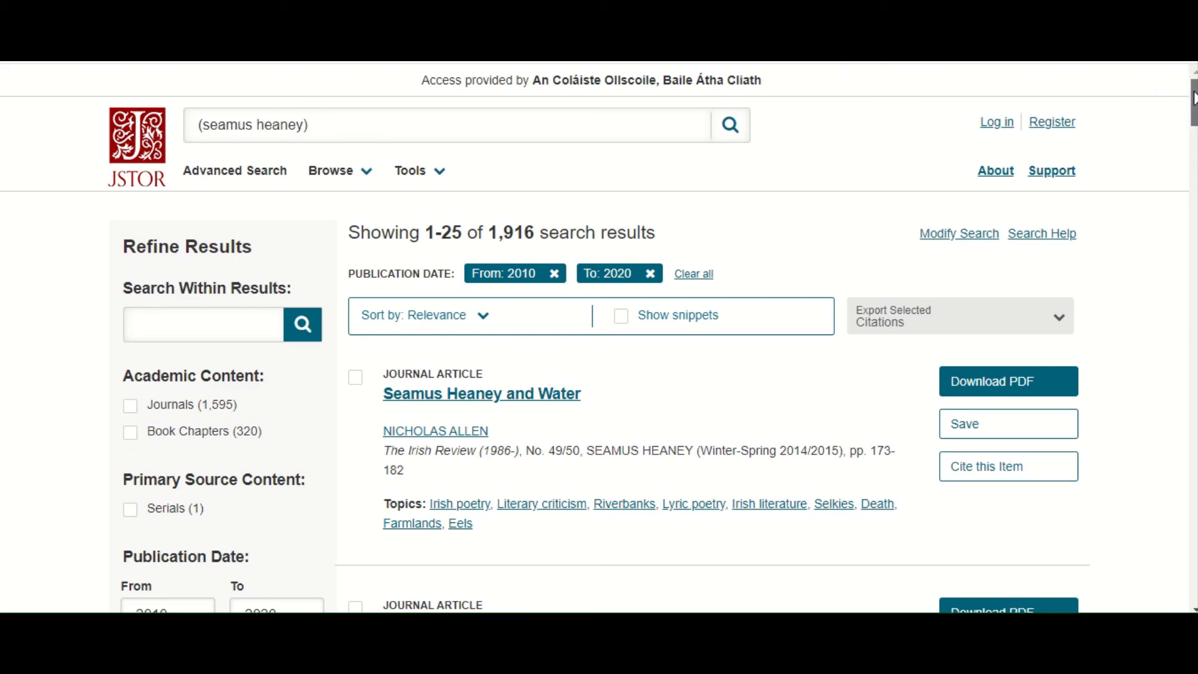
Step: Modify the search to add "violence" as the second term, combined with AND in all fields, run it and look through the results
drag(1194, 98, 1166, 86)
click(947, 239)
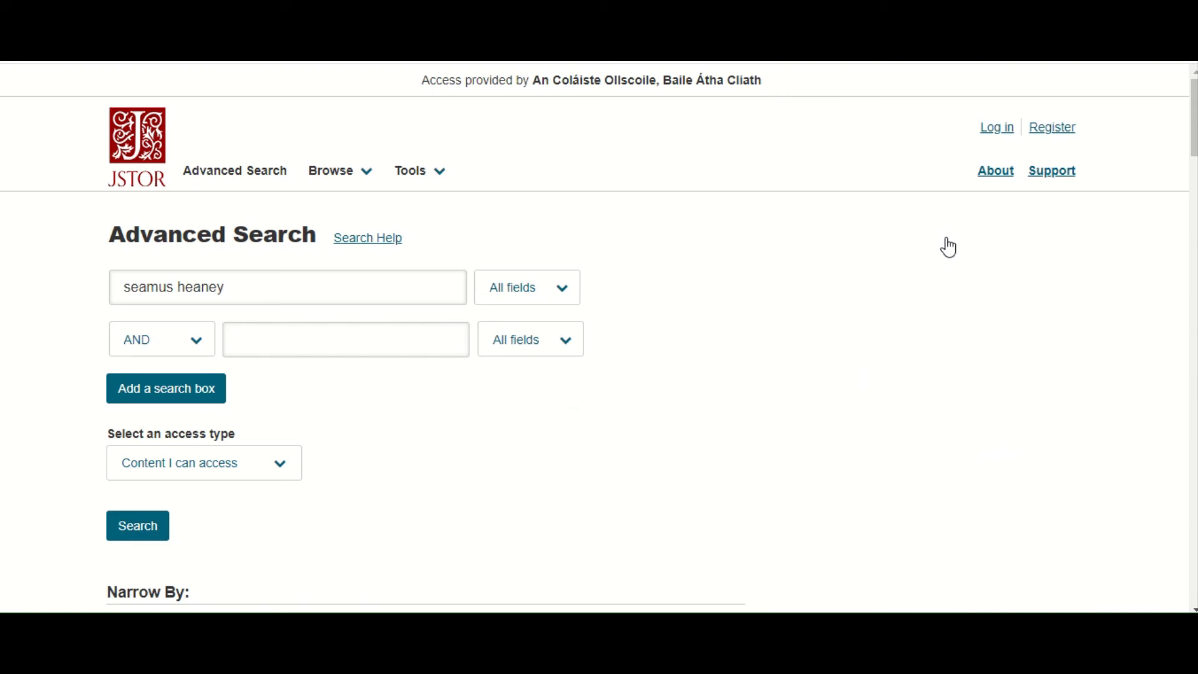
click(415, 343)
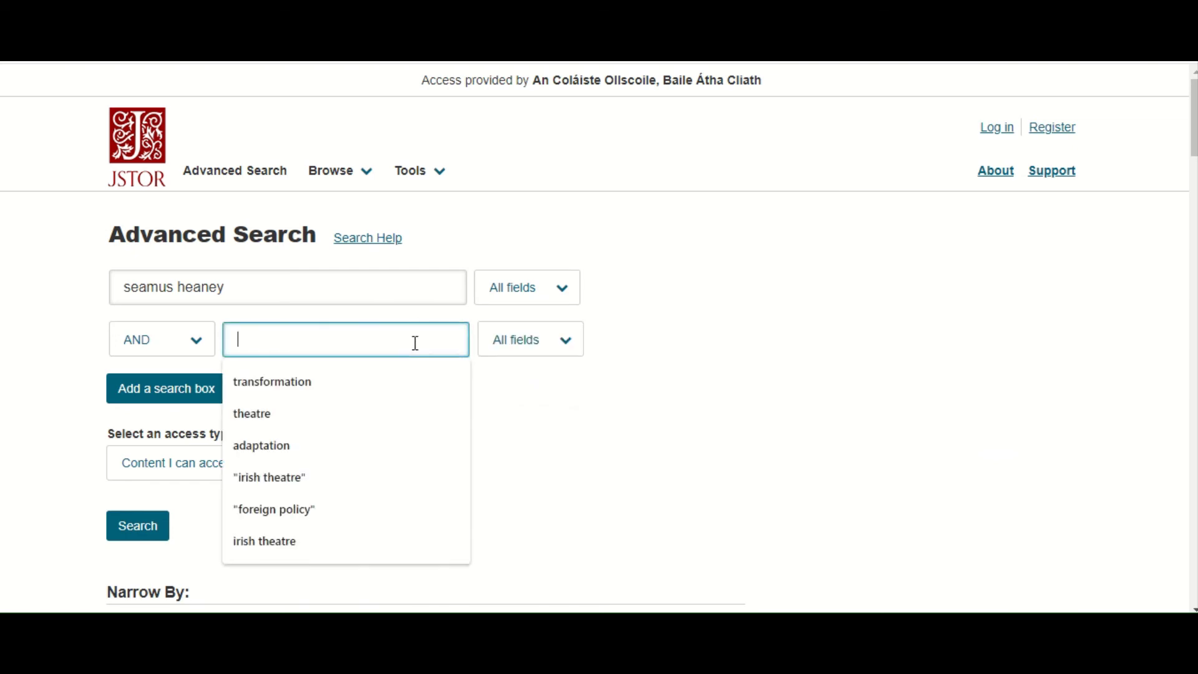
text(vi)
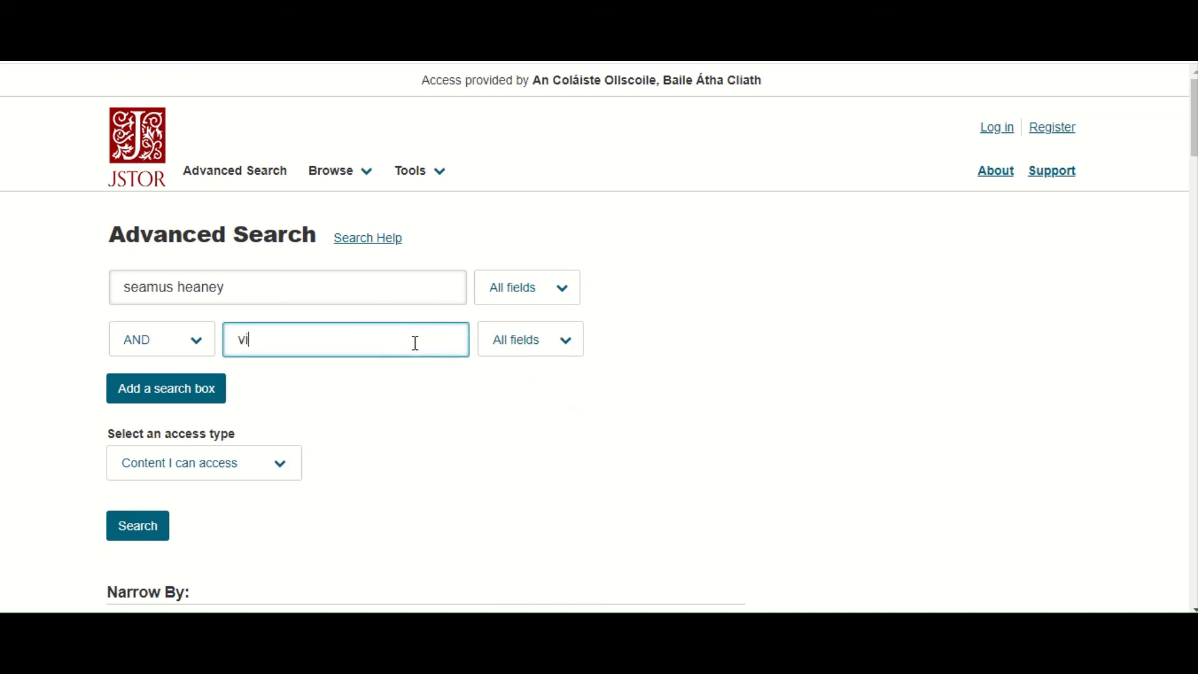
text(olence)
click(132, 528)
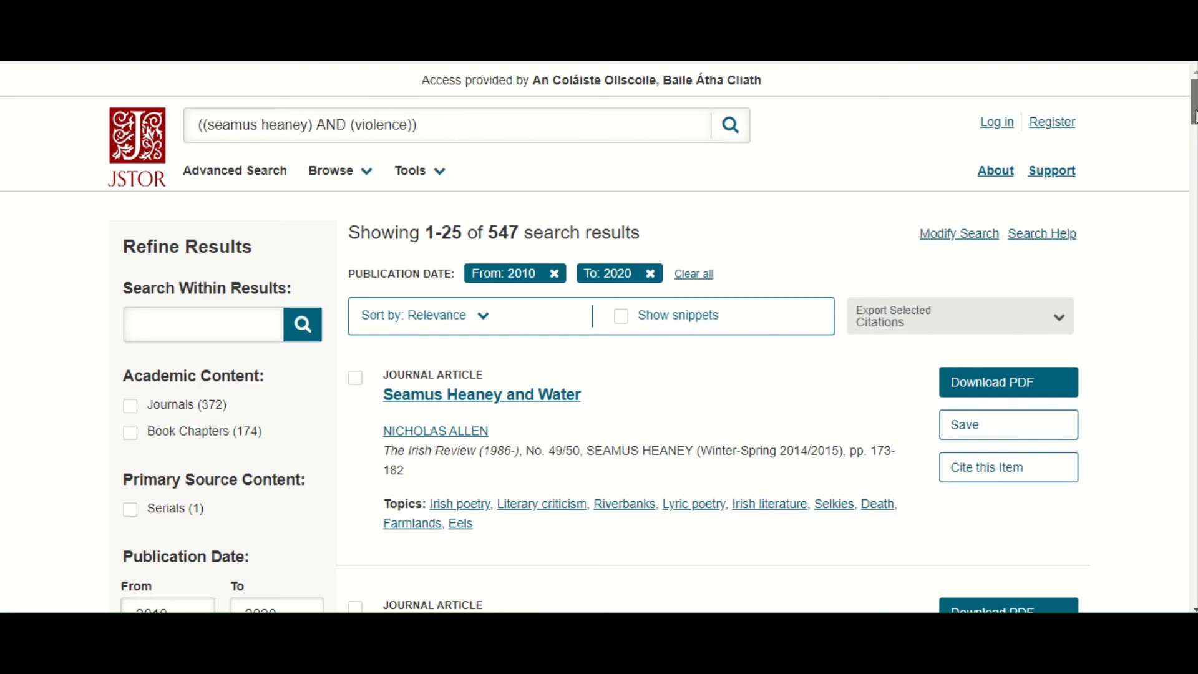
scroll(1193, 119, down, 5)
scroll(659, 339, down, 6)
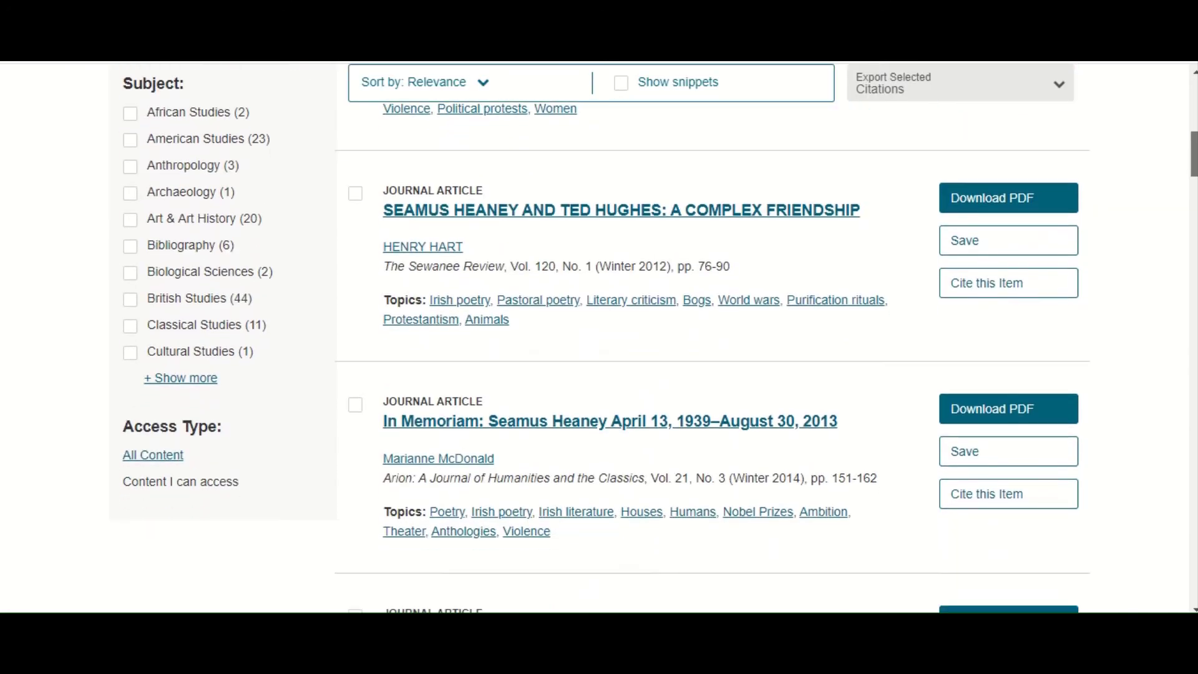
scroll(1188, 118, up, 10)
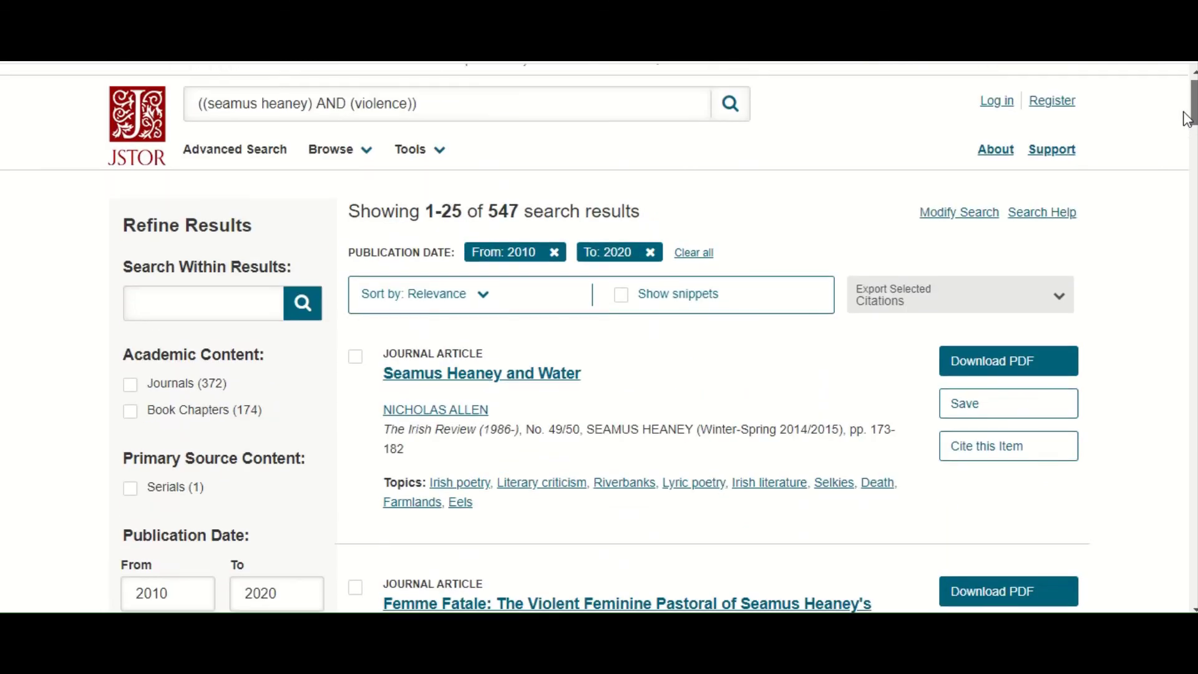